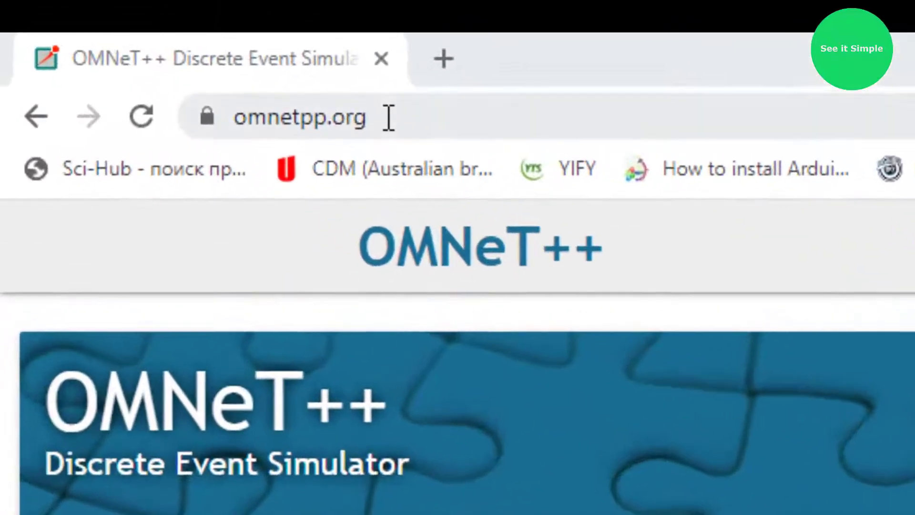
# - Look through the release news on the omnetpp.org home page
pyautogui.click(95, 45)
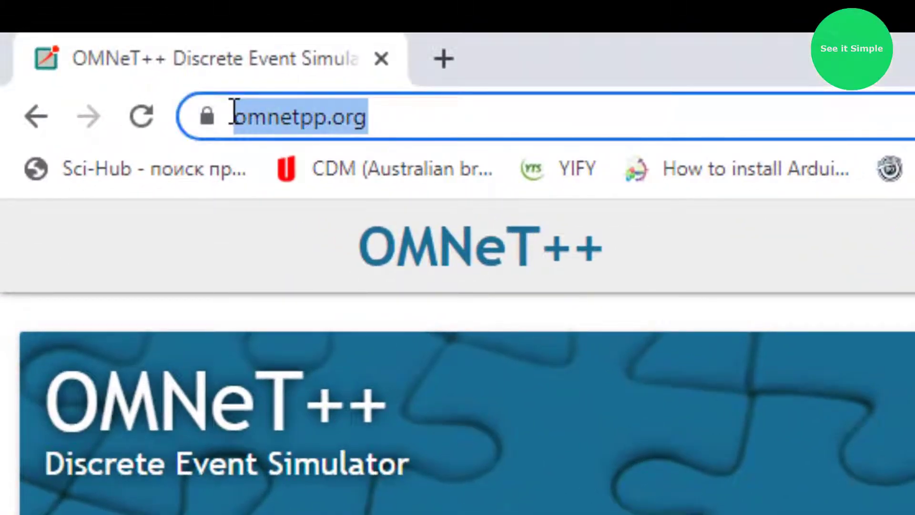
pyautogui.click(286, 267)
pyautogui.scroll(-20, 286, 266)
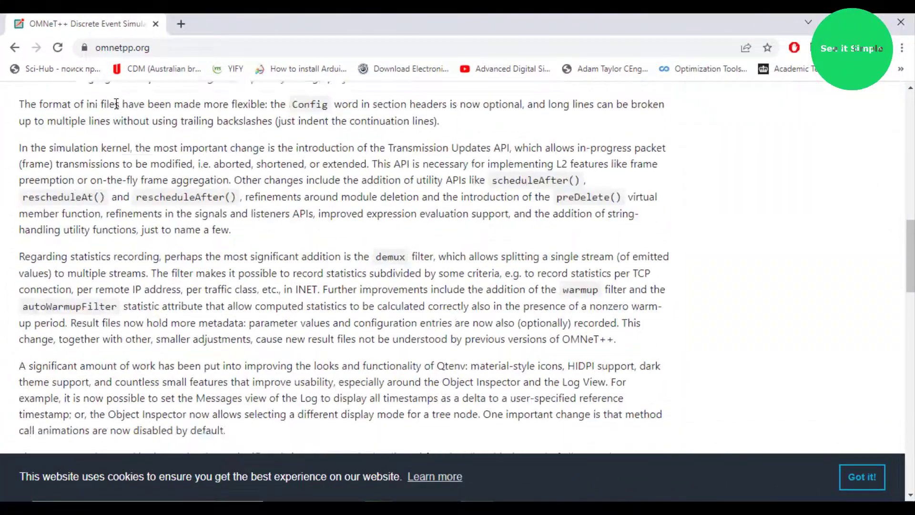
pyautogui.scroll(-14, 117, 104)
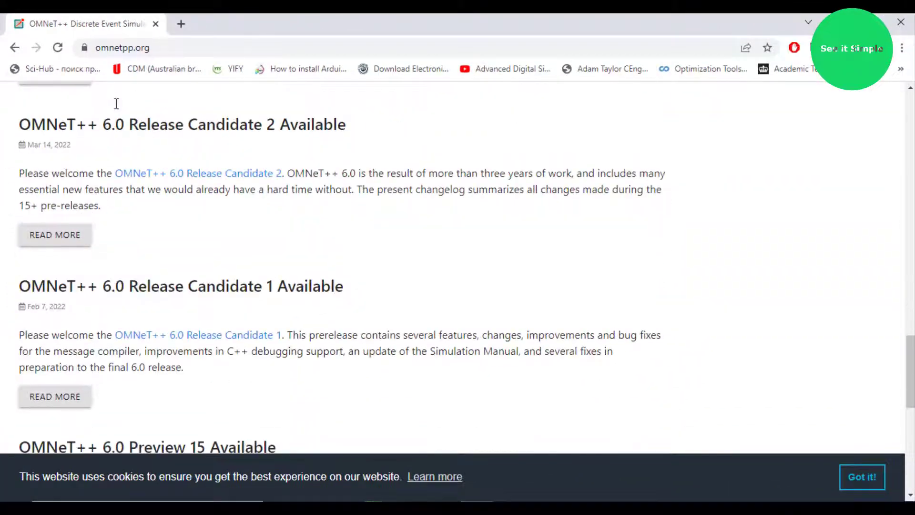
pyautogui.scroll(-5, 117, 108)
pyautogui.scroll(10, 116, 109)
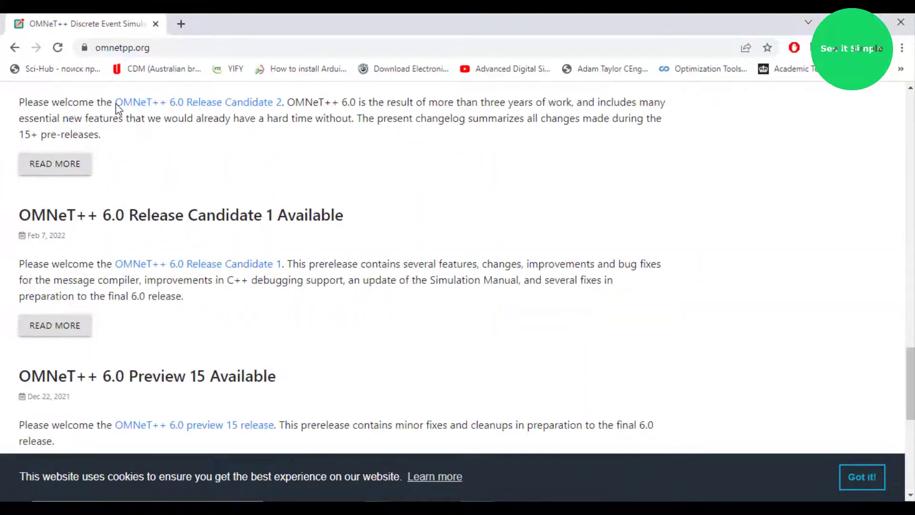
pyautogui.scroll(10, 116, 108)
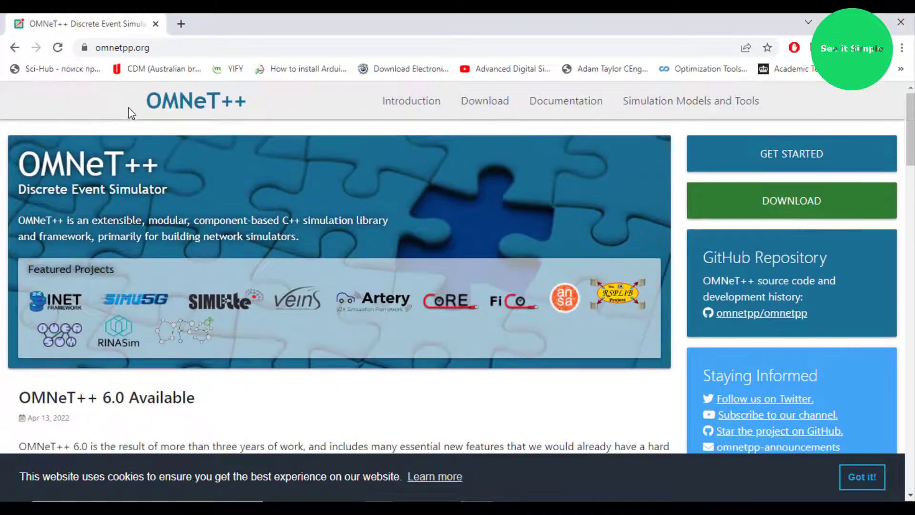
# - Go to the OMNeT++ downloads page and open its list of older versions
pyautogui.click(498, 109)
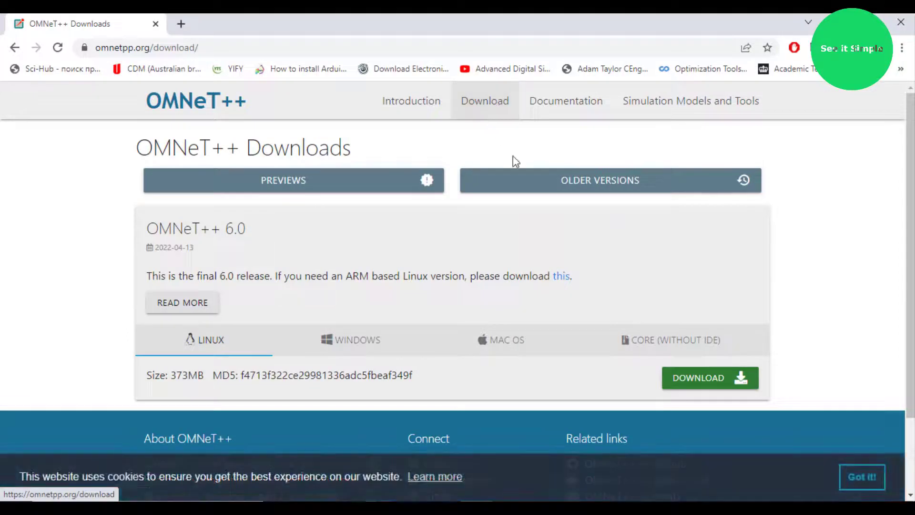
pyautogui.scroll(-2, 309, 193)
pyautogui.scroll(1, 311, 186)
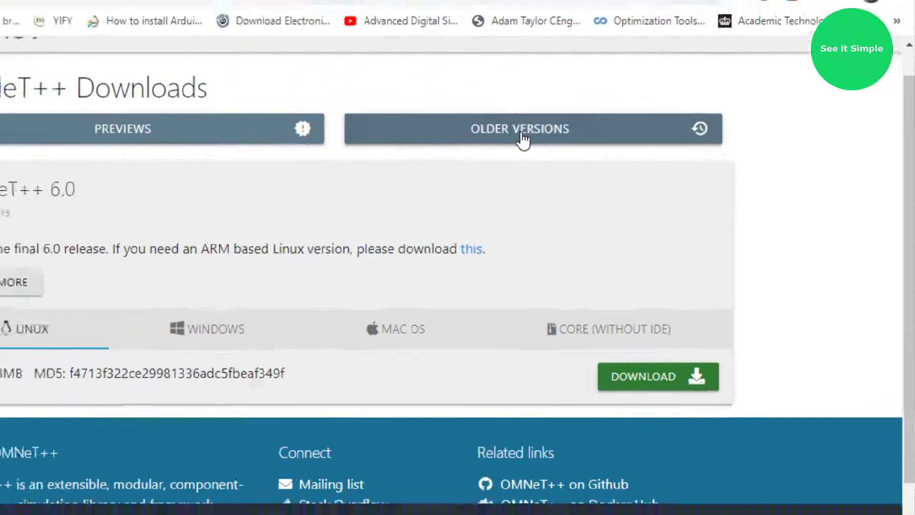
pyautogui.click(522, 138)
# - Examine the older OMNeT++ releases from 5.7 down to 5.6
pyautogui.scroll(-4, 517, 212)
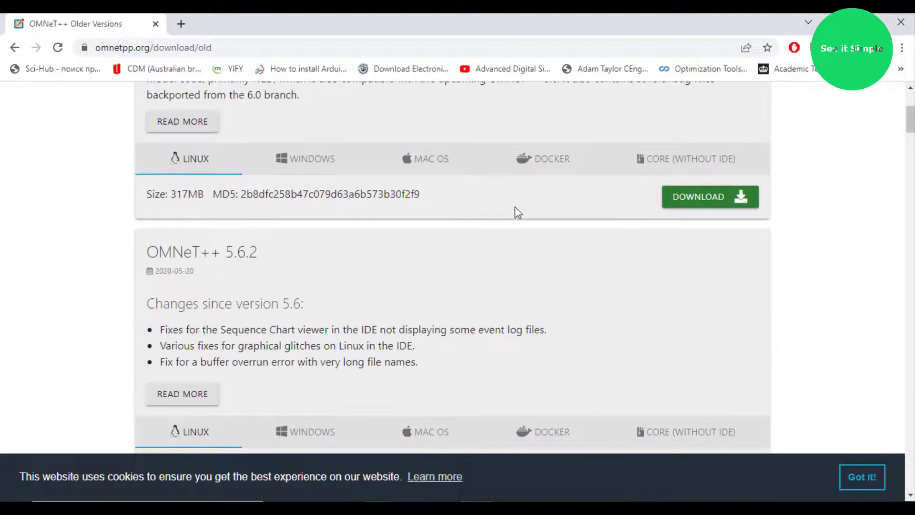
pyautogui.scroll(-6, 514, 207)
pyautogui.scroll(-3, 518, 212)
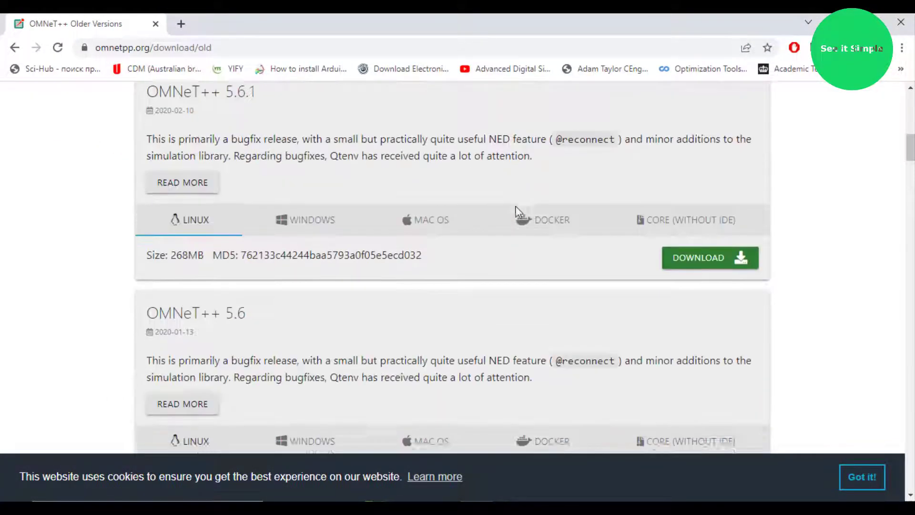
pyautogui.scroll(10, 518, 212)
pyautogui.scroll(4, 518, 211)
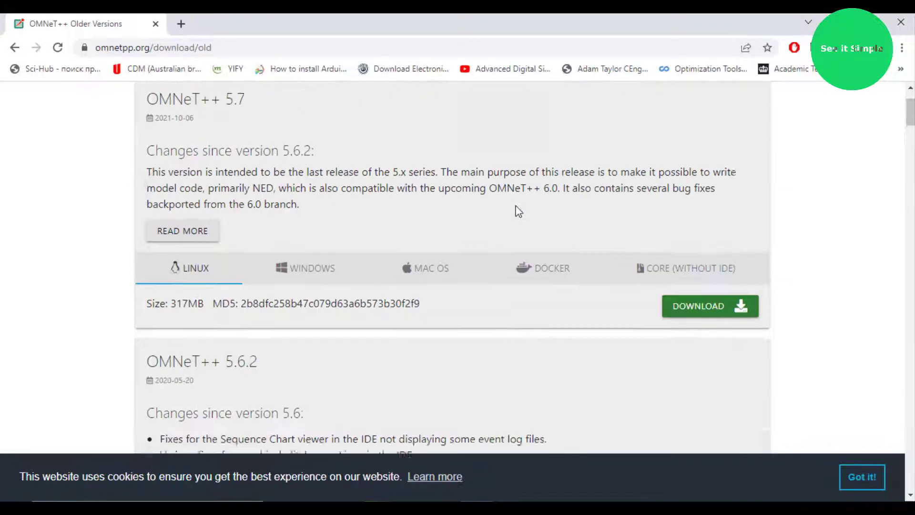
pyautogui.scroll(-4, 518, 212)
pyautogui.scroll(-4, 519, 212)
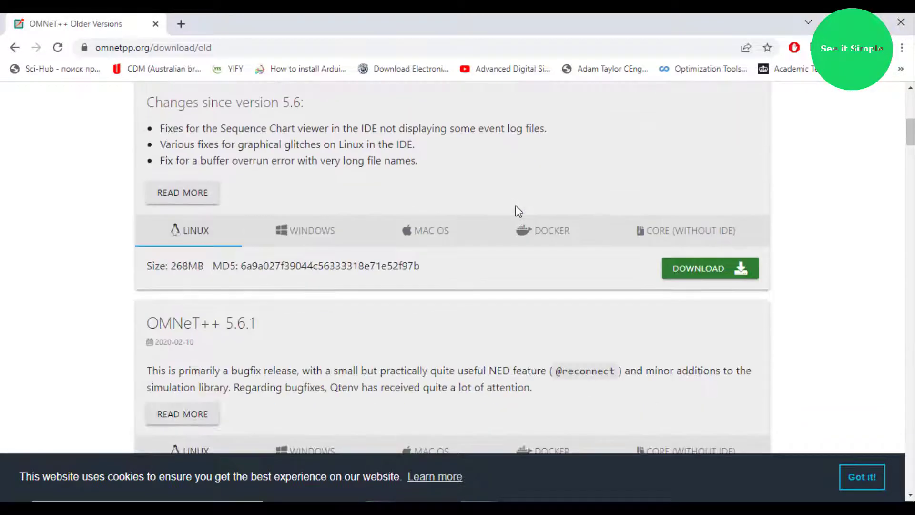
pyautogui.scroll(1, 518, 211)
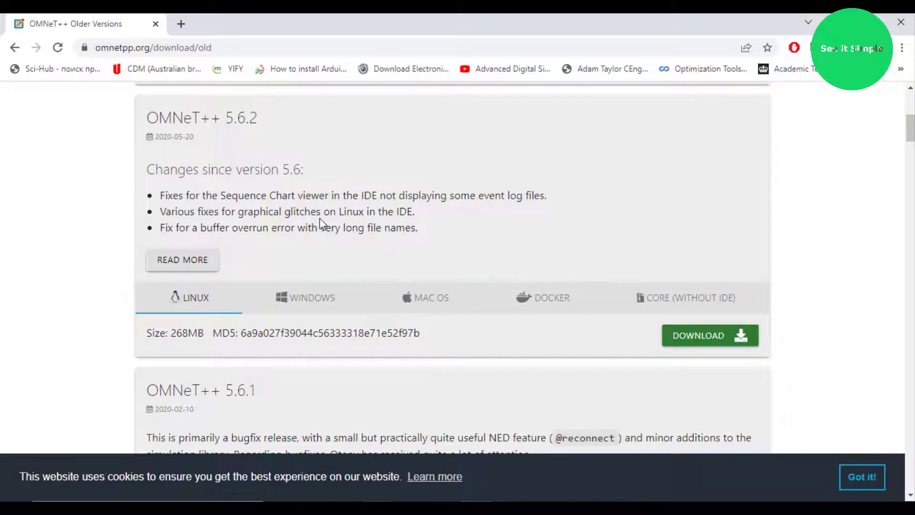
pyautogui.scroll(-3, 320, 220)
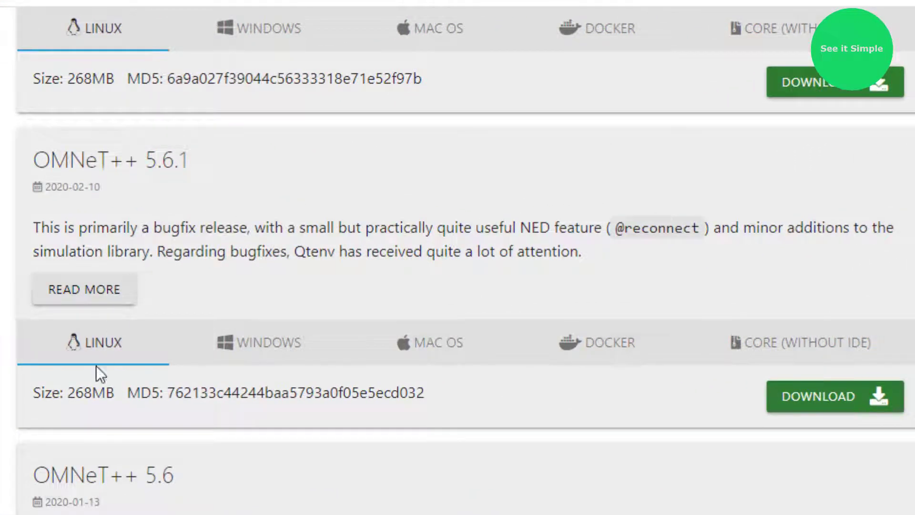
# - Compare the OMNeT++ 5.6.1 download options for Linux, Windows, Mac OS, Docker and Core (without IDE)
pyautogui.click(274, 348)
pyautogui.click(98, 355)
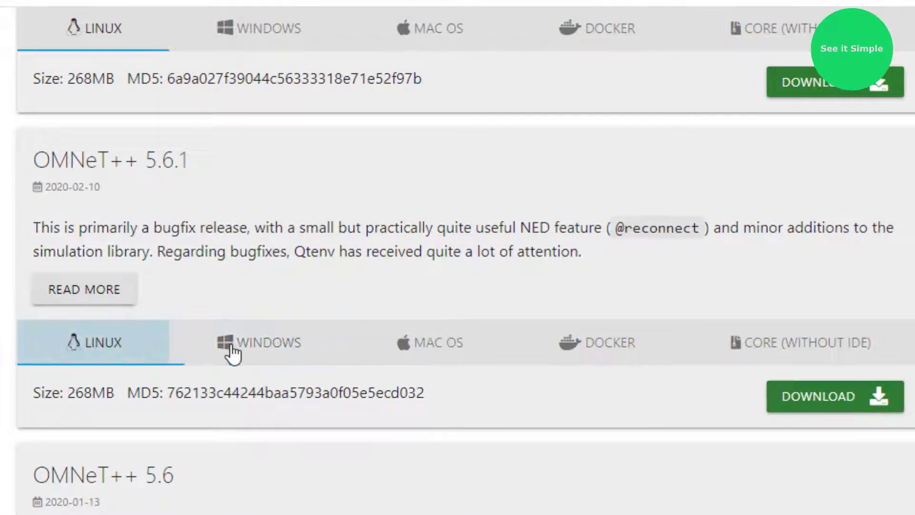
pyautogui.click(267, 351)
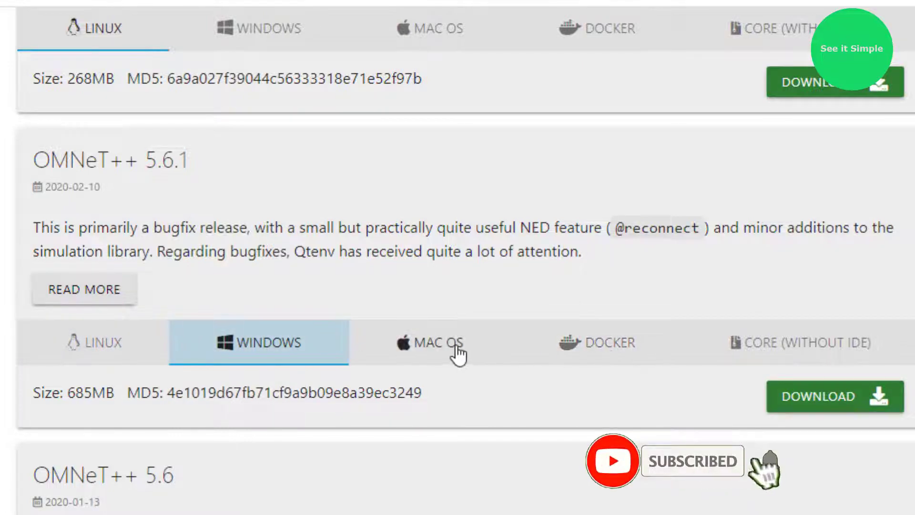
pyautogui.click(458, 351)
pyautogui.click(634, 348)
pyautogui.click(789, 351)
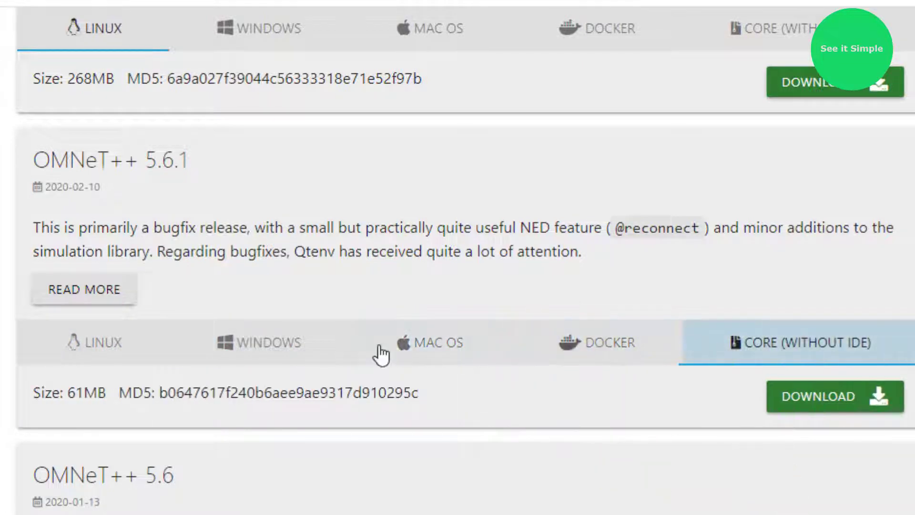
# - Start downloading the Windows package of OMNeT++ 5.6.1 and pause the download
pyautogui.click(265, 353)
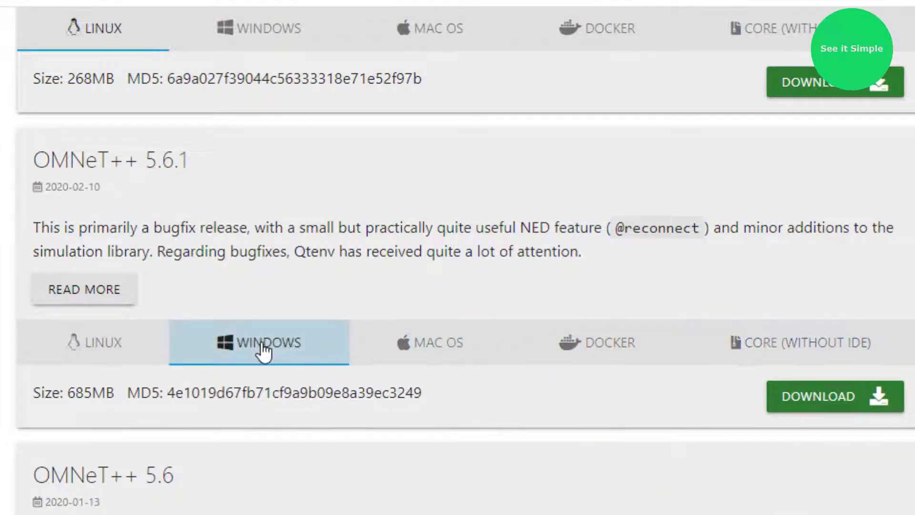
pyautogui.click(831, 399)
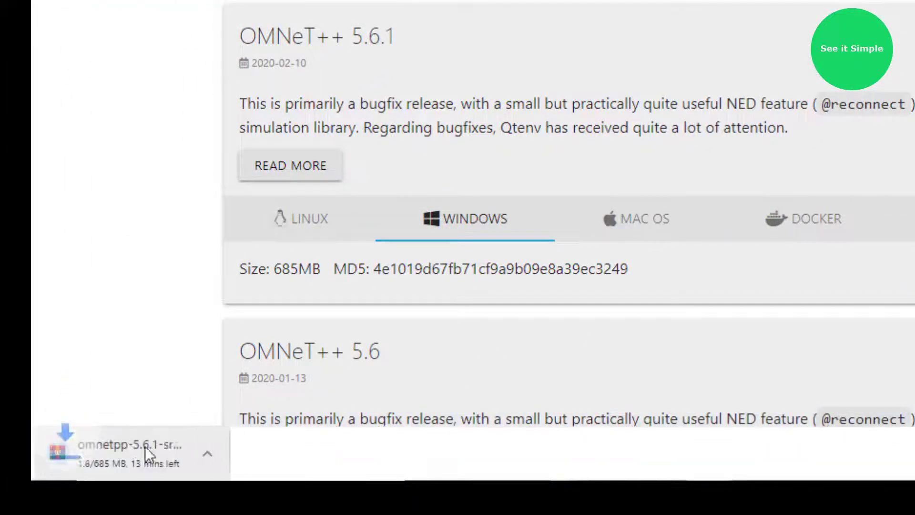
pyautogui.click(247, 455)
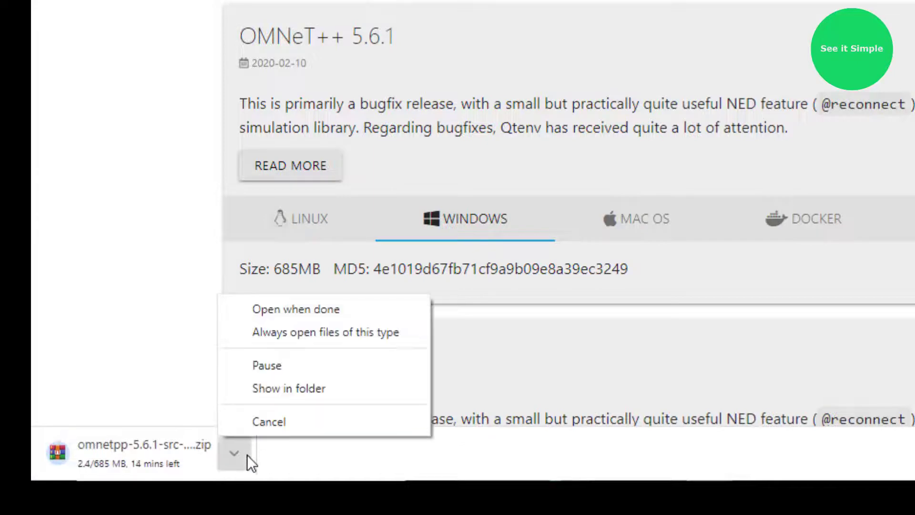
pyautogui.click(277, 374)
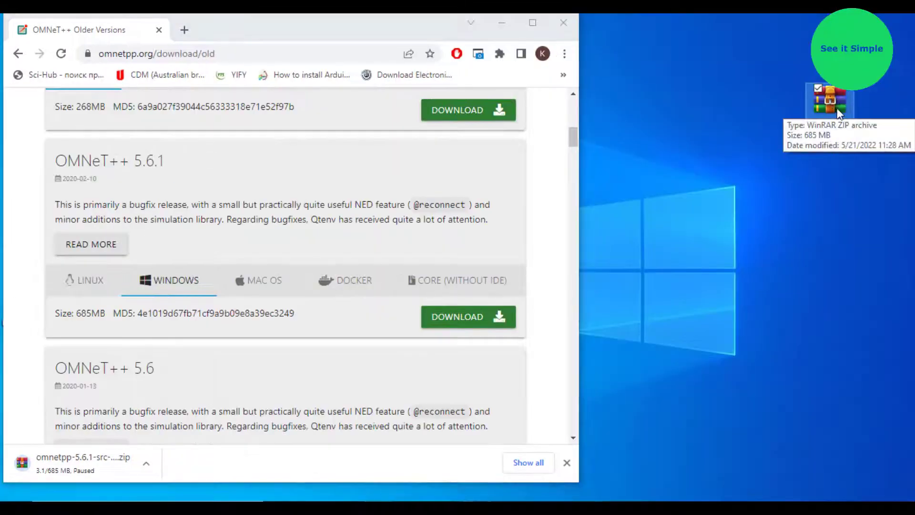
# - Extract omnetpp-5.6-src-windows.zip on the desktop into its own folder and refresh the desktop
pyautogui.rightClick(833, 109)
pyautogui.click(730, 193)
pyautogui.moveTo(397, 180); pyautogui.dragTo(660, 179)
pyautogui.scroll(10, 404, 196)
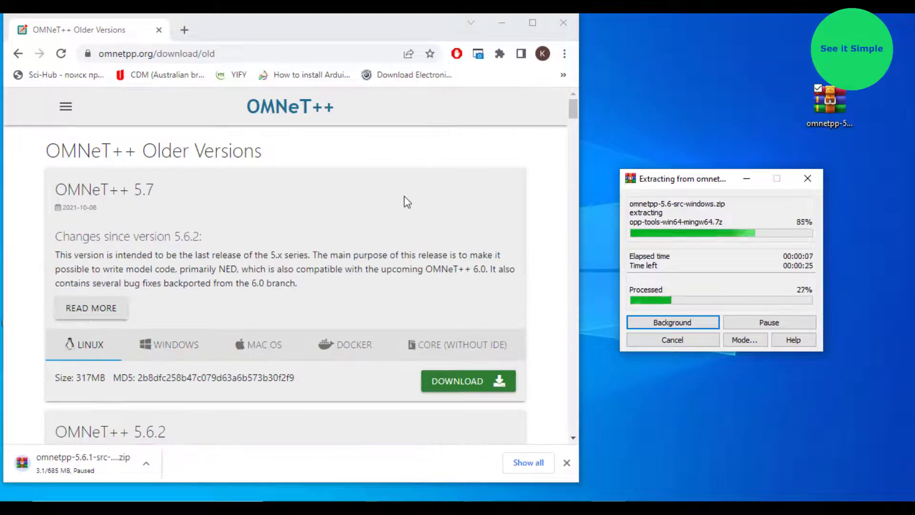
pyautogui.doubleClick(182, 481)
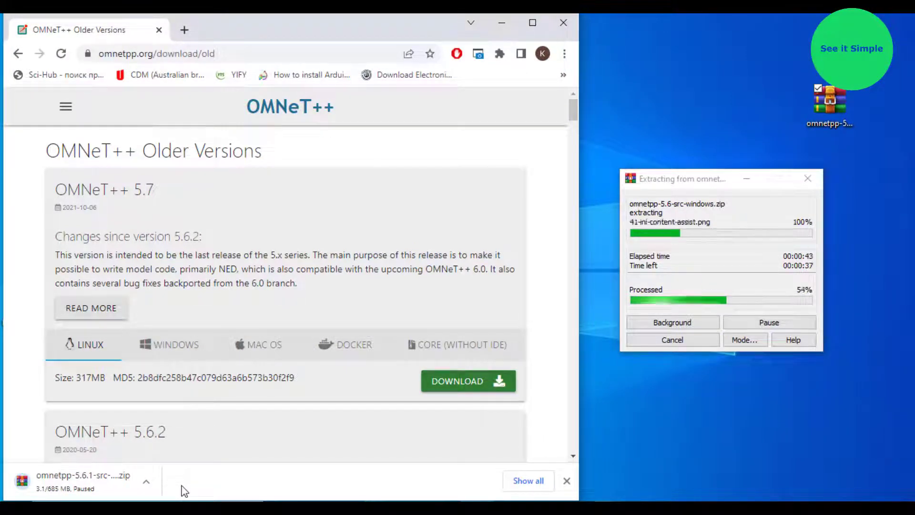
pyautogui.rightClick(716, 107)
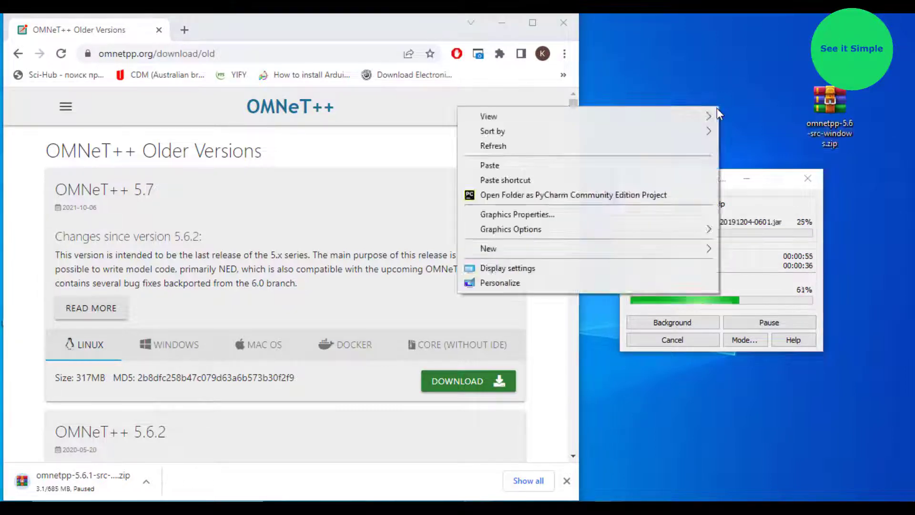
pyautogui.click(653, 140)
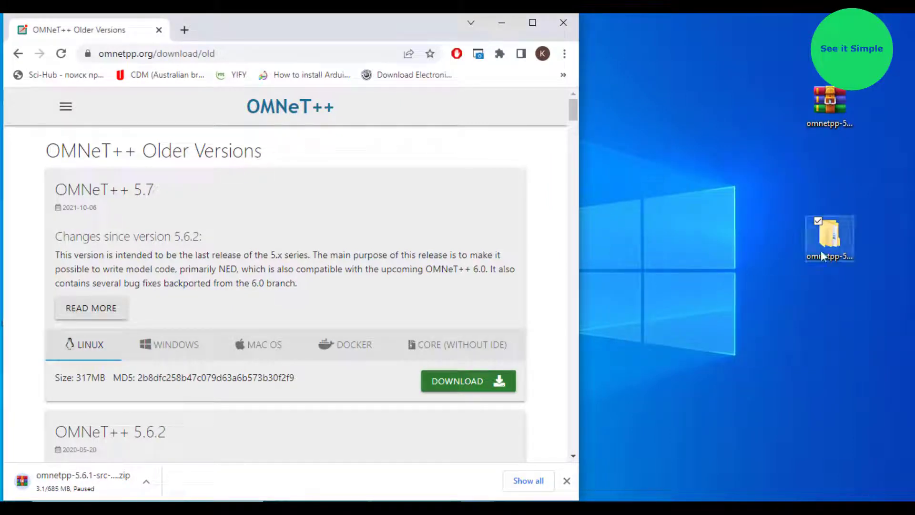
# - Open the extracted omnetpp-5.6-src-windows folder and show its omnetpp-5.6 subfolder's contents in a maximized window
pyautogui.doubleClick(821, 256)
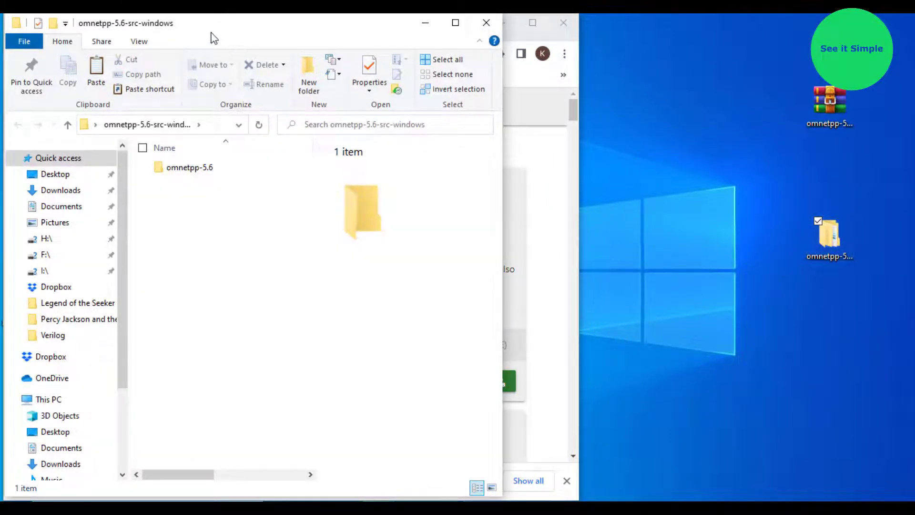
pyautogui.moveTo(214, 38); pyautogui.dragTo(521, 45)
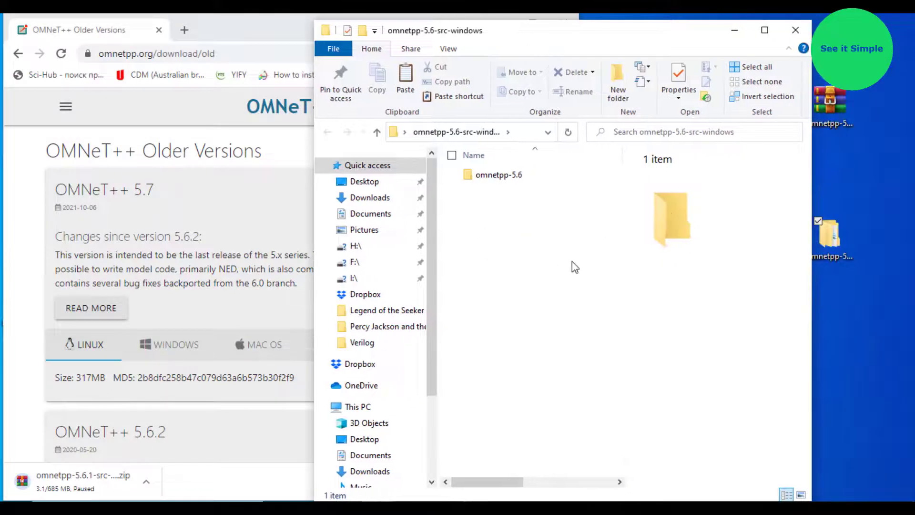
pyautogui.doubleClick(496, 175)
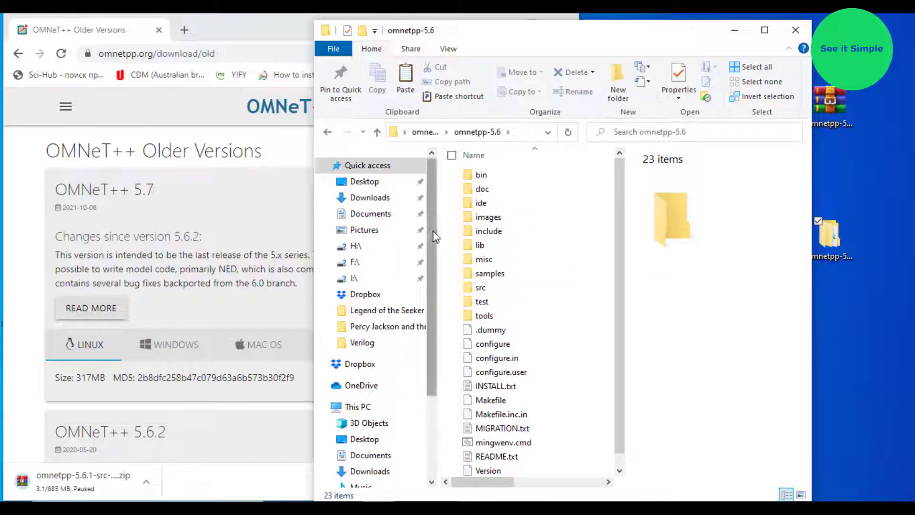
pyautogui.click(768, 31)
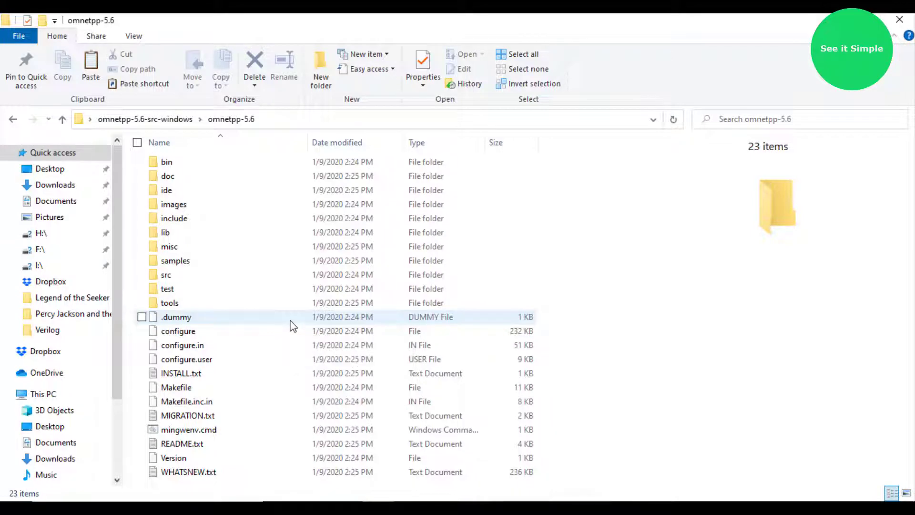
# - Copy the omnetpp-5.6 folder from the extracted files to the root of Local Disk (C:)
pyautogui.hotkey('alt', 'Up')
pyautogui.rightClick(185, 167)
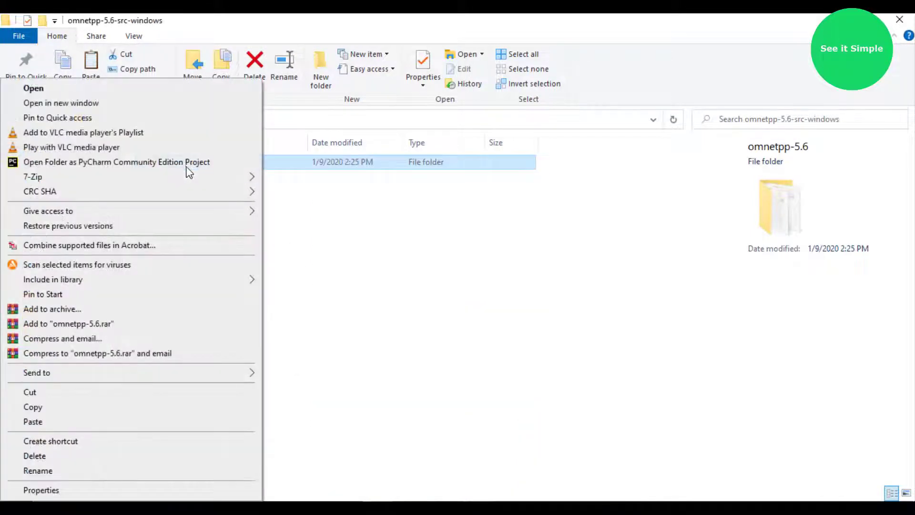
pyautogui.click(162, 411)
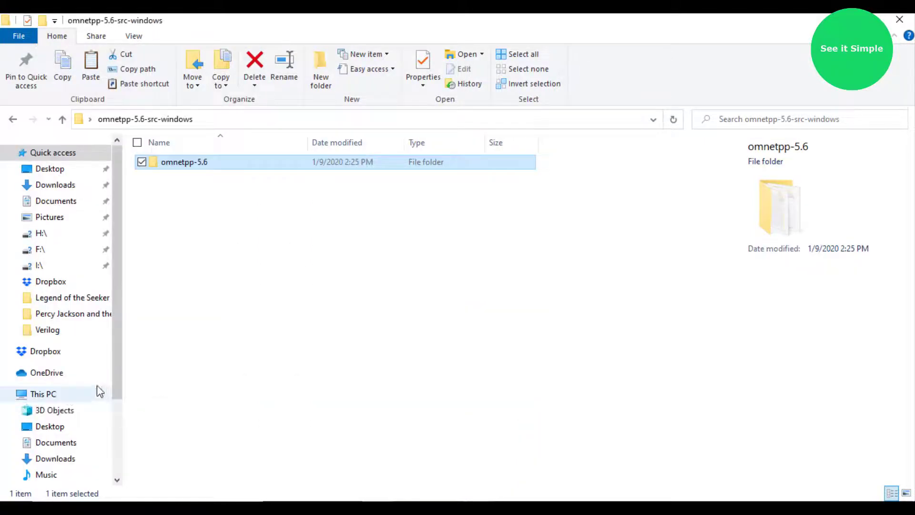
pyautogui.click(50, 394)
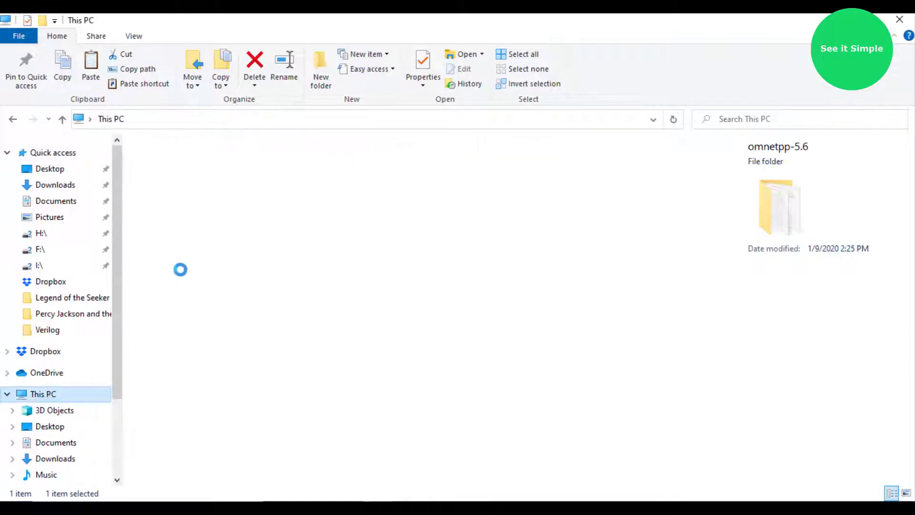
pyautogui.click(385, 234)
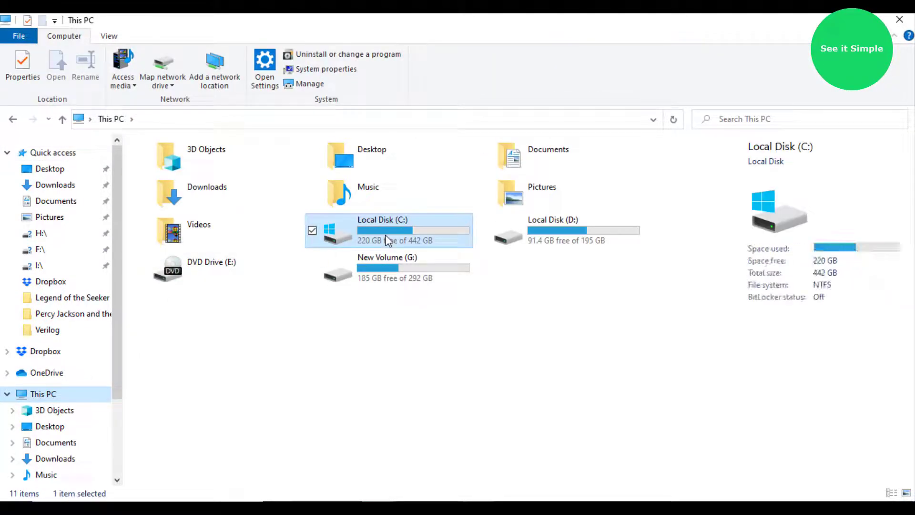
pyautogui.doubleClick(385, 235)
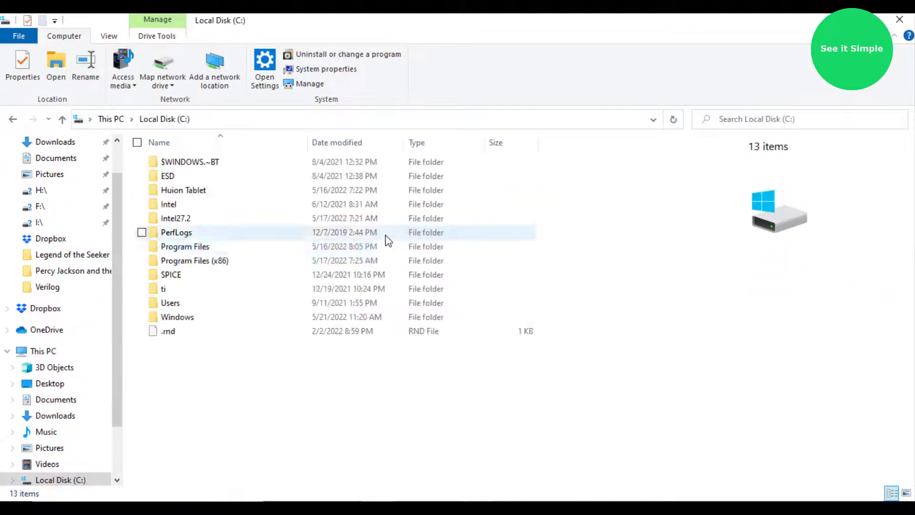
pyautogui.rightClick(208, 389)
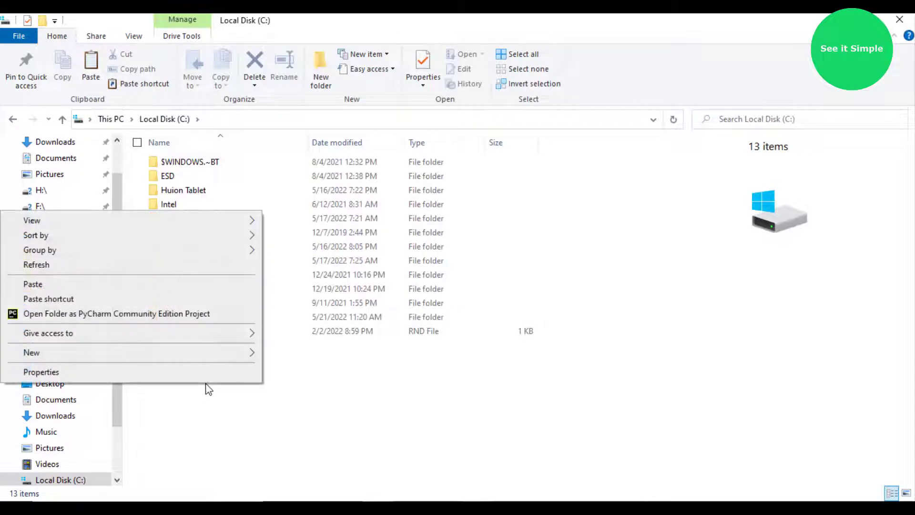
pyautogui.click(188, 284)
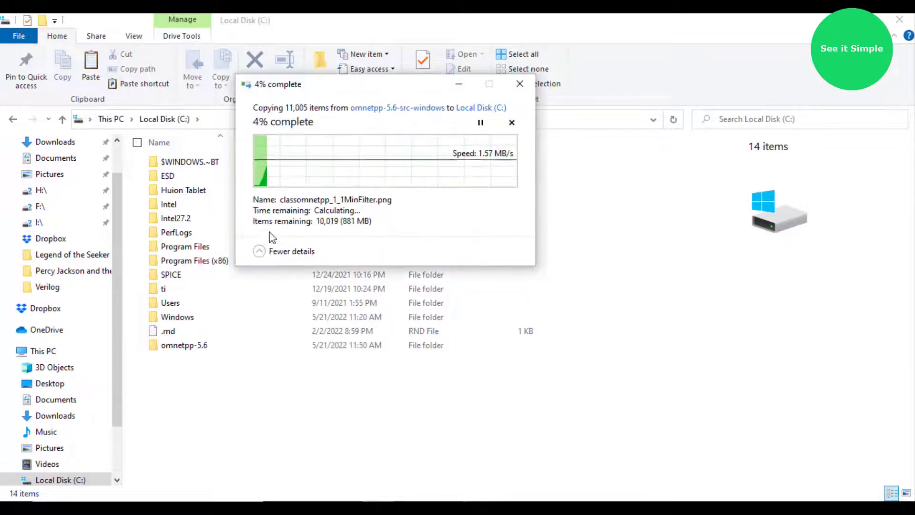
# - Open the omnetpp-5.6 folder on Local Disk (C:) and run mingwenv.cmd
pyautogui.moveTo(320, 92); pyautogui.dragTo(618, 209)
pyautogui.doubleClick(184, 345)
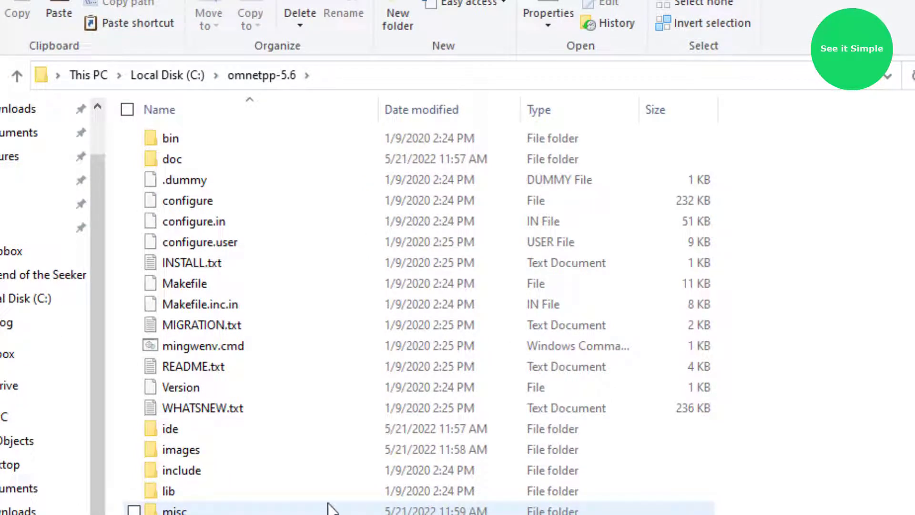
pyautogui.rightClick(229, 345)
pyautogui.click(175, 143)
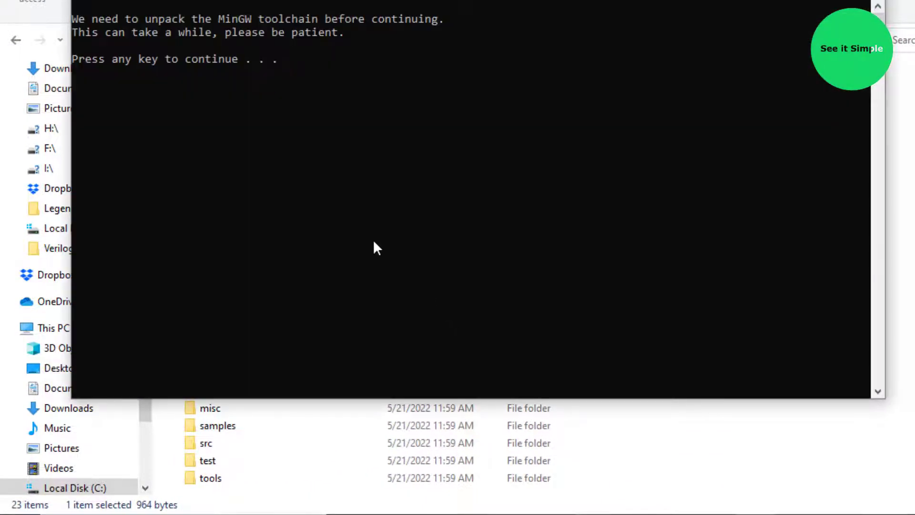
# - Unpack the MinGW toolchain in the command window and continue to the OMNeT++ shell
pyautogui.press('Return')
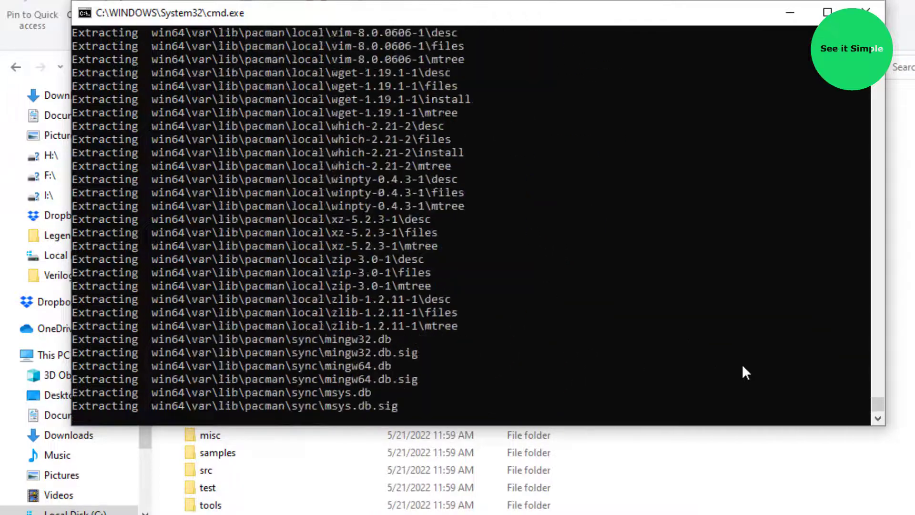
pyautogui.moveTo(412, 18); pyautogui.dragTo(367, 51)
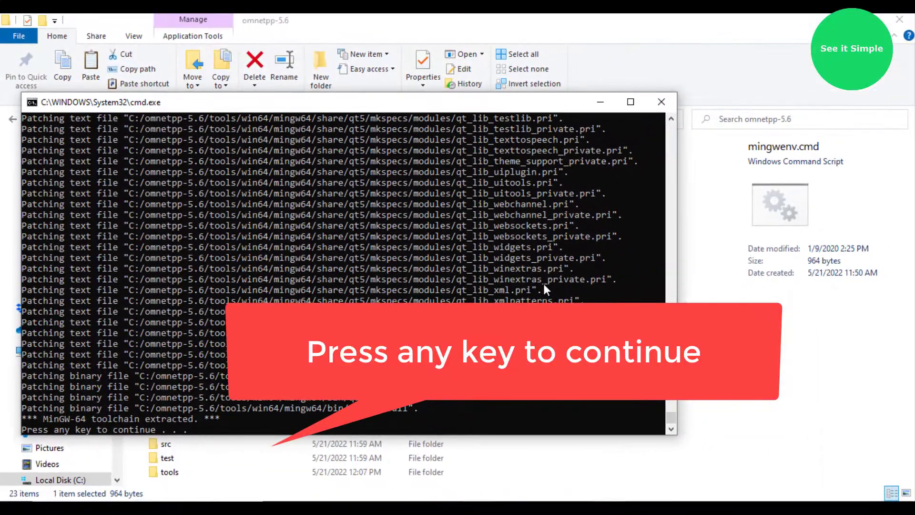
pyautogui.press('Return')
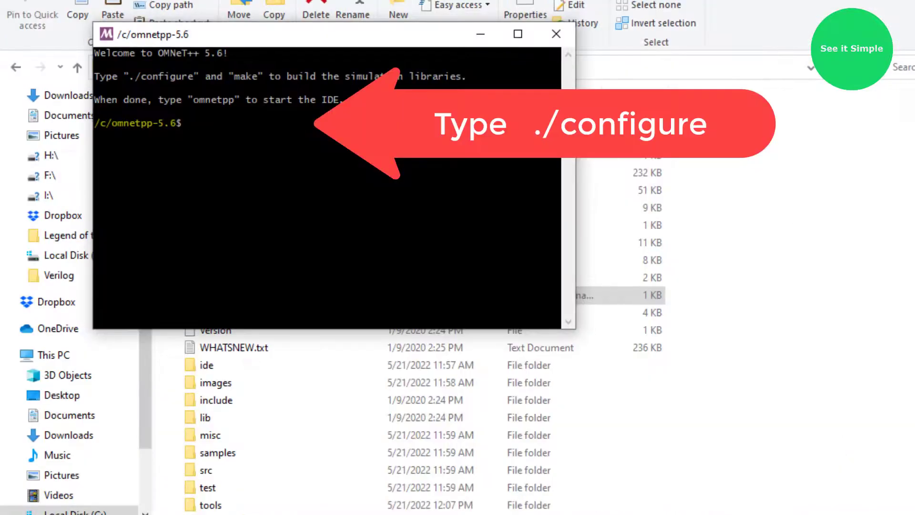
# - Run ./configure and, once it finishes, make in the OMNeT++ shell to build the simulation libraries
pyautogui.write('./')
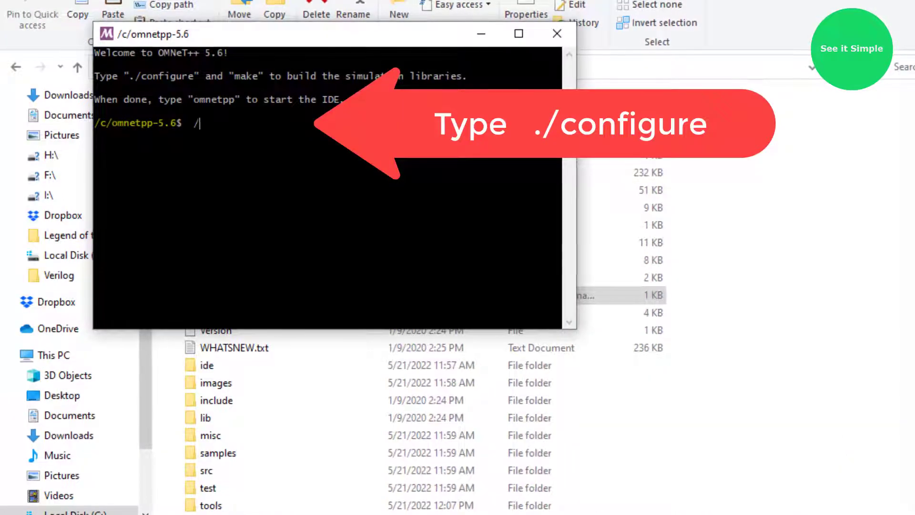
pyautogui.press('BackSpace')
pyautogui.press('BackSpace')
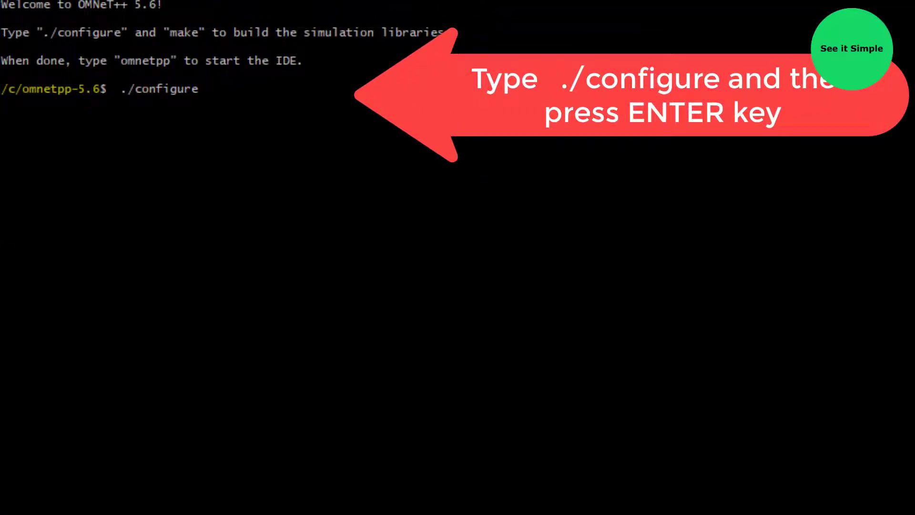
pyautogui.press('Return')
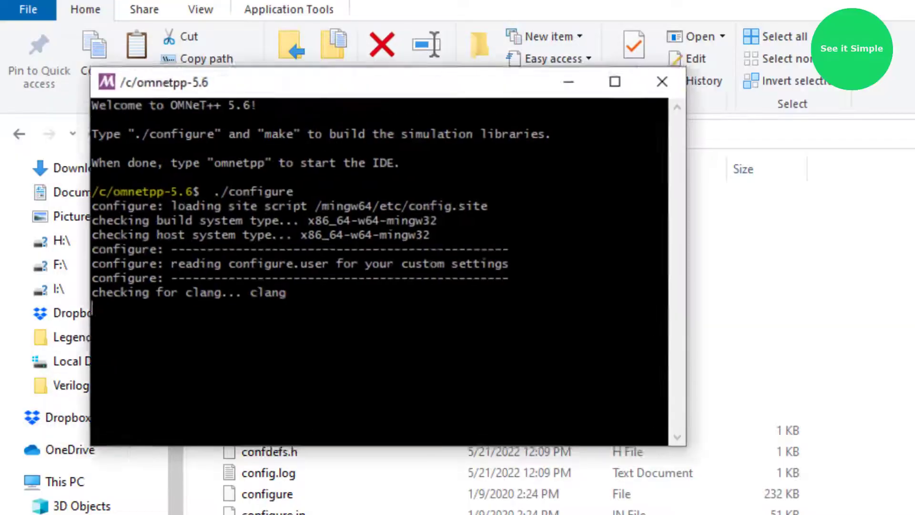
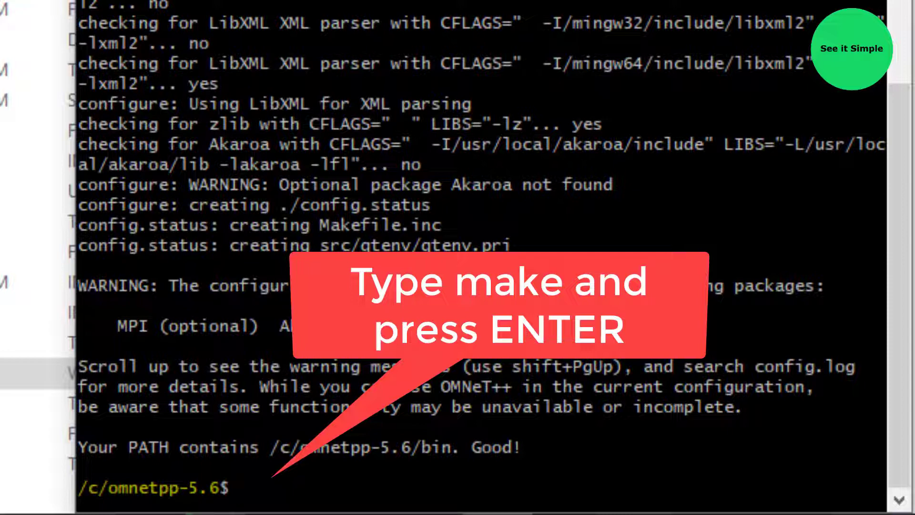
pyautogui.write('make')
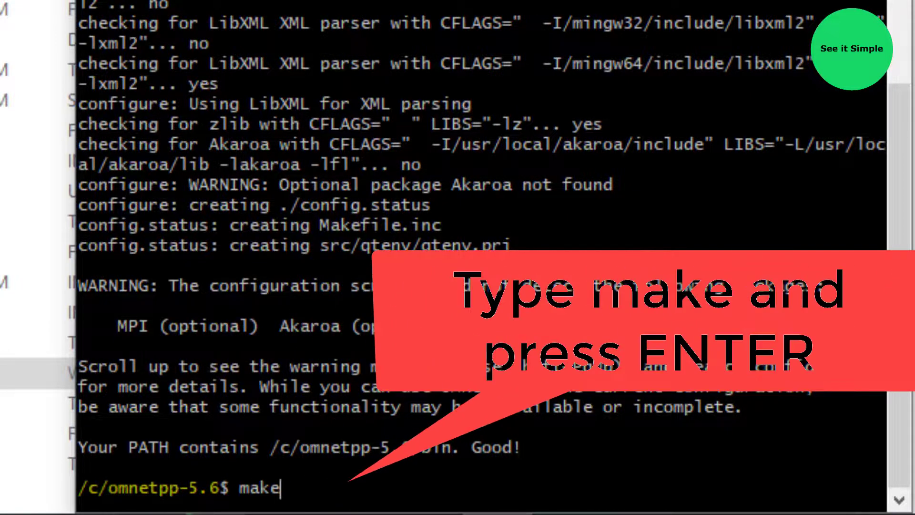
pyautogui.press('Return')
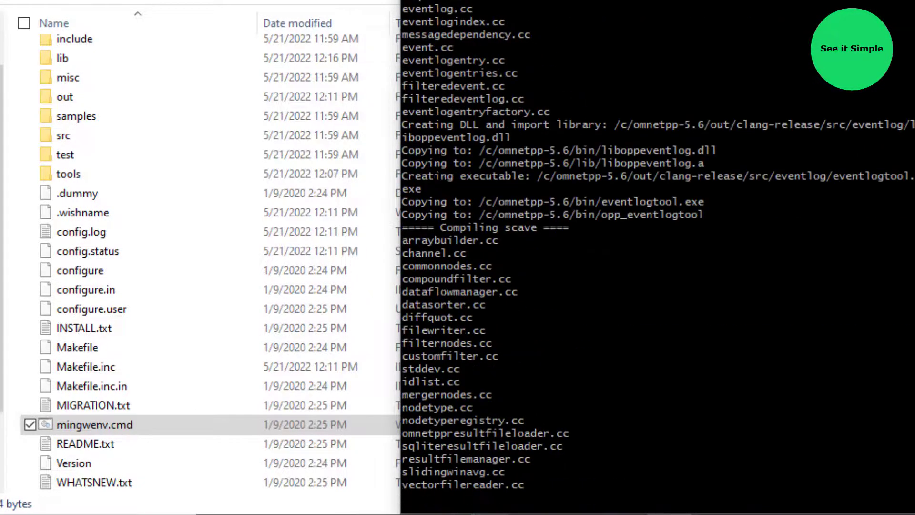
# - Open INSTALL.txt from the omnetpp-5.6 folder, read the build instructions beside the shell and minimize the file's window
pyautogui.doubleClick(88, 330)
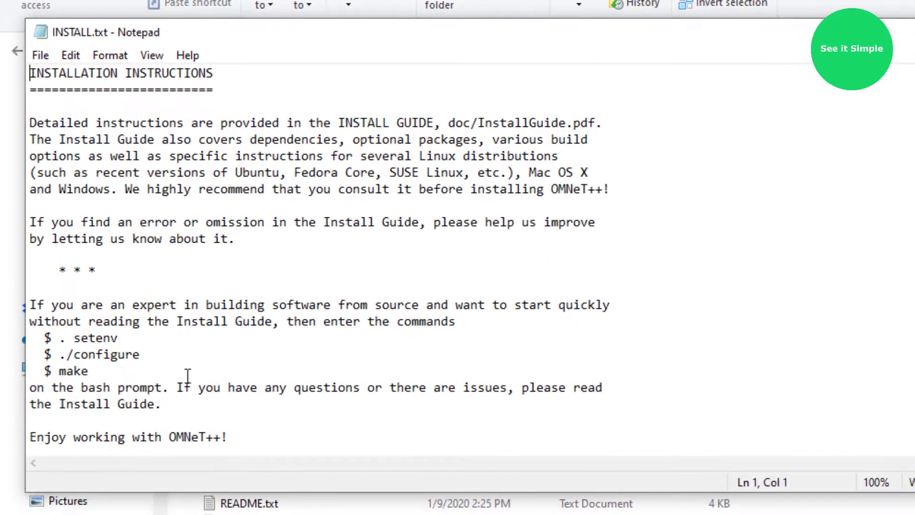
pyautogui.scroll(-2, 188, 375)
pyautogui.scroll(2, 188, 375)
pyautogui.hotkey('alt', 'Tab')
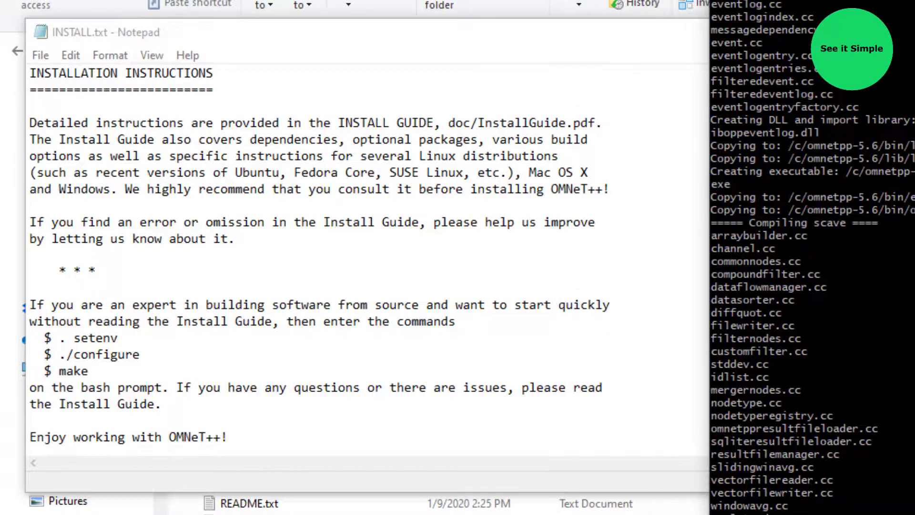
pyautogui.doubleClick(482, 39)
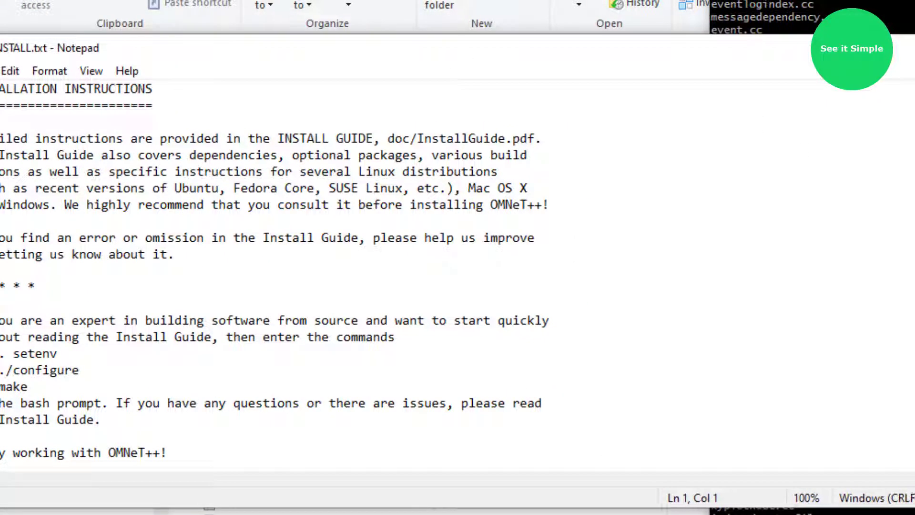
pyautogui.moveTo(910, 245); pyautogui.dragTo(476, 244)
pyautogui.moveTo(247, 58); pyautogui.dragTo(381, 58)
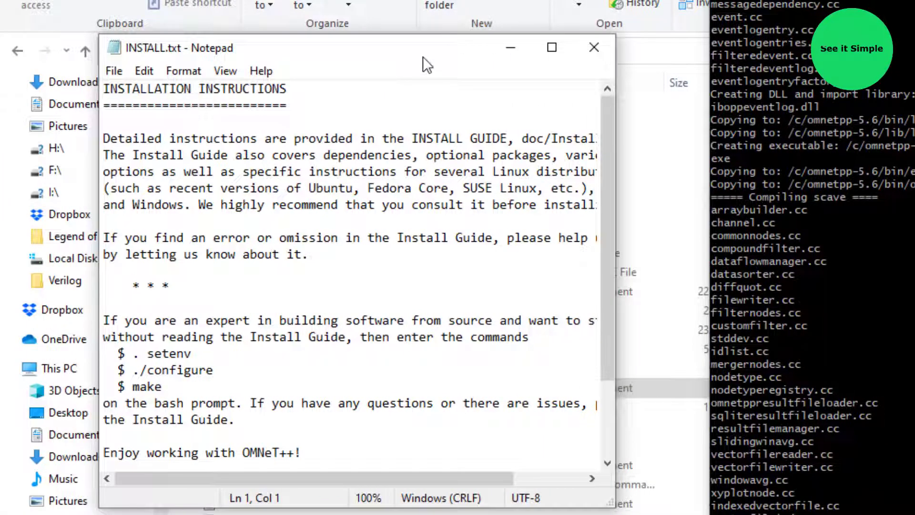
pyautogui.click(508, 52)
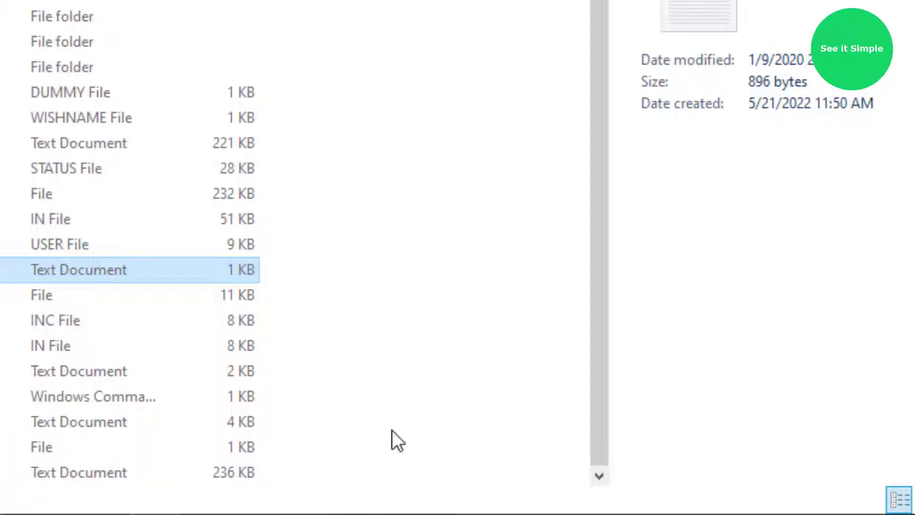
# - Return to the OMNeT++ shell, run omnetpp and launch the IDE maximized with C:\omnetpp-5.6\samples as workspace
pyautogui.hotkey('alt', 'Tab')
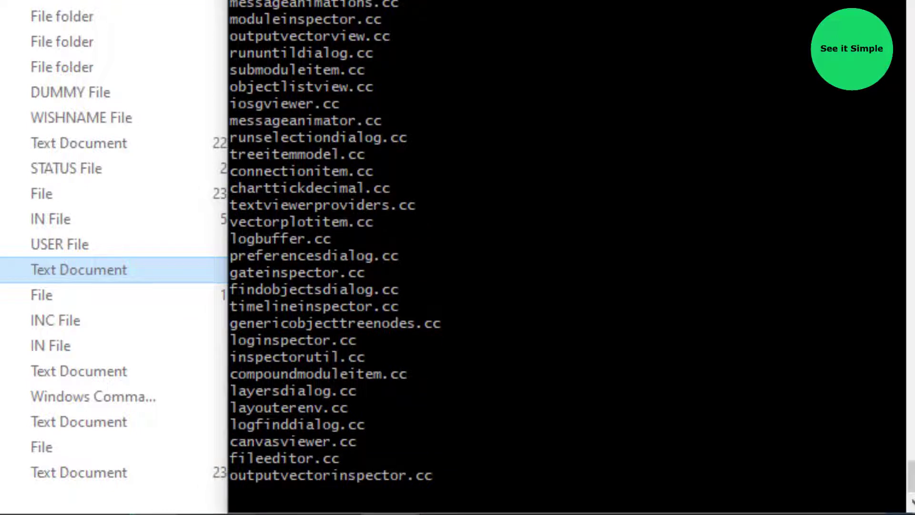
pyautogui.moveTo(59, 513)
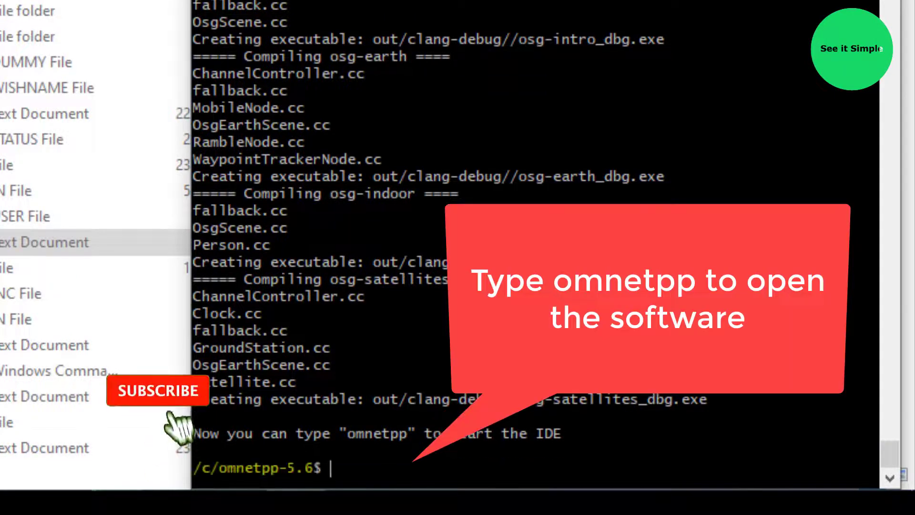
pyautogui.write('om')
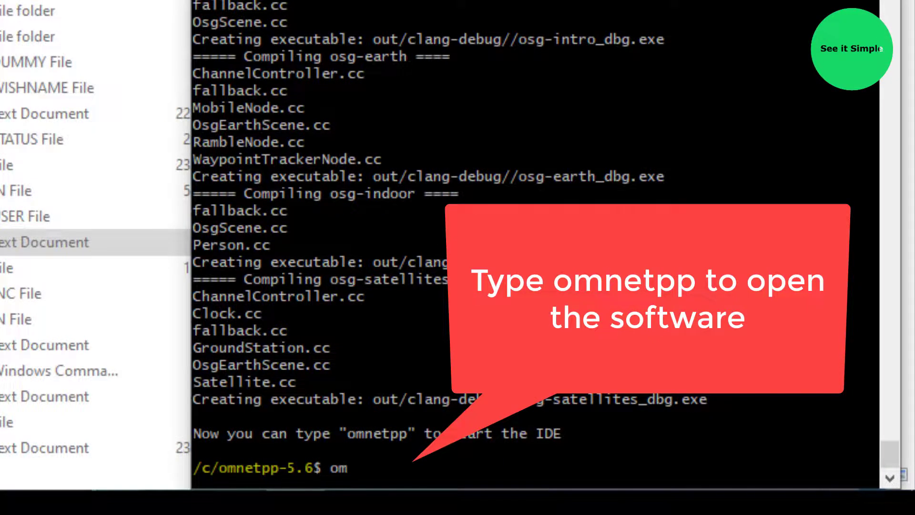
pyautogui.write('netpp')
pyautogui.press('Return')
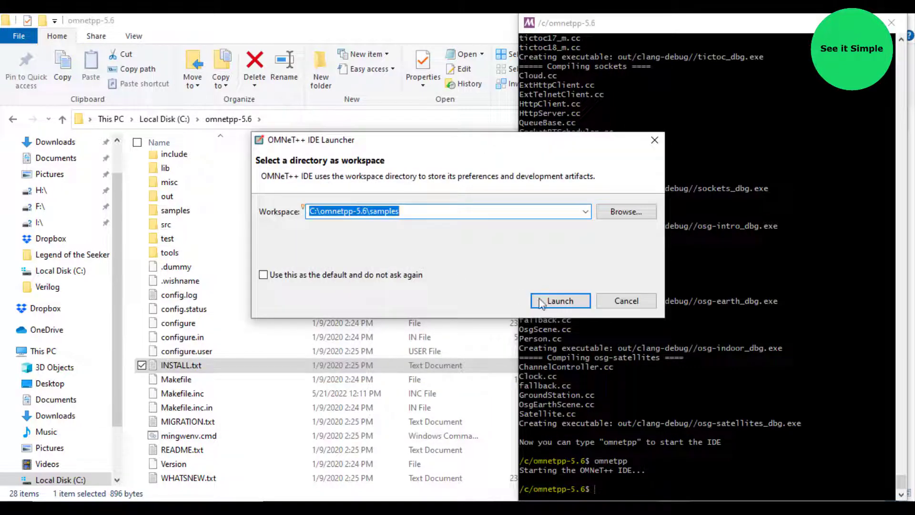
pyautogui.click(555, 305)
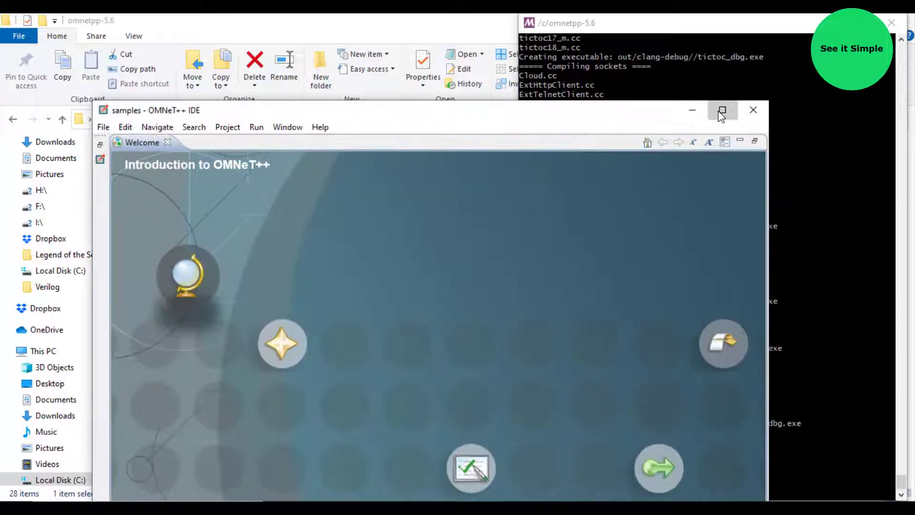
pyautogui.click(718, 108)
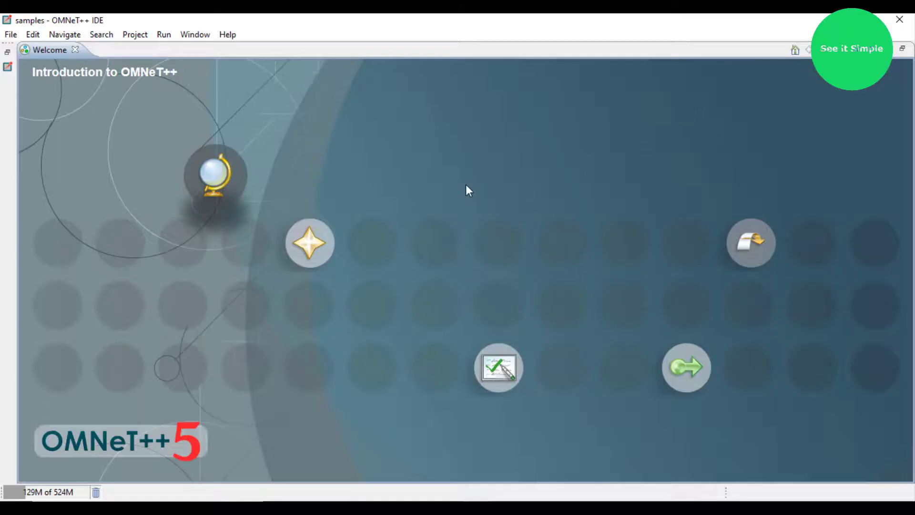